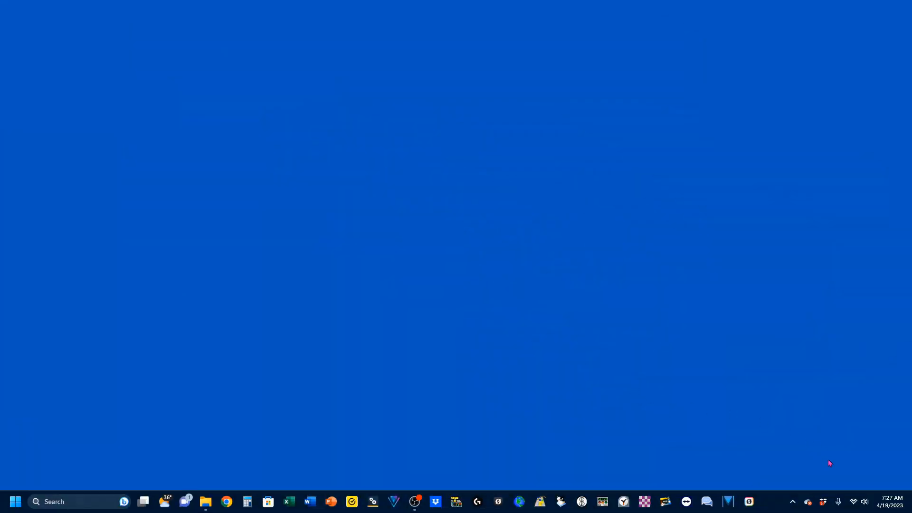
Step: Open the Windows volume mixer and launch WSJT-X so that it is available for audio routing
right_click(866, 503)
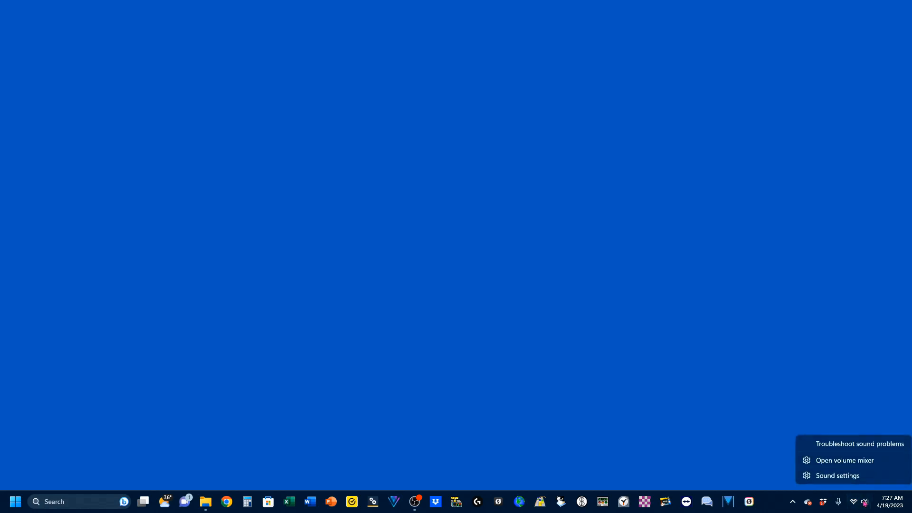
click(844, 464)
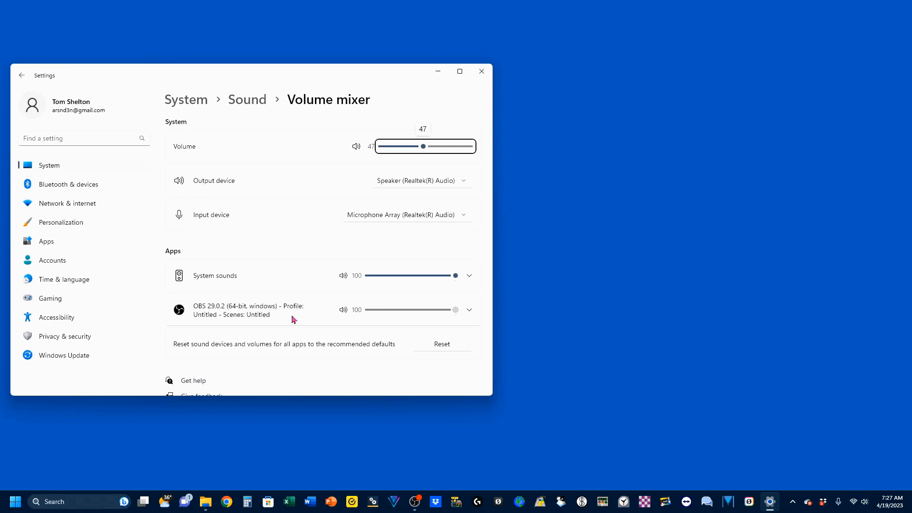
click(519, 502)
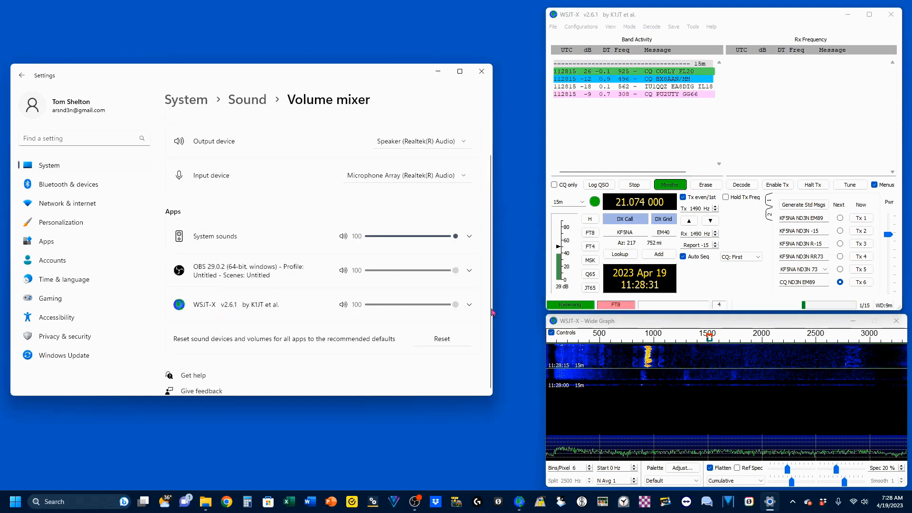
Step: Route WSJT-X's output to Speakers (USB AUDIO CODEC) and its input to Line (USB AUDIO CODEC) in the volume mixer
click(469, 307)
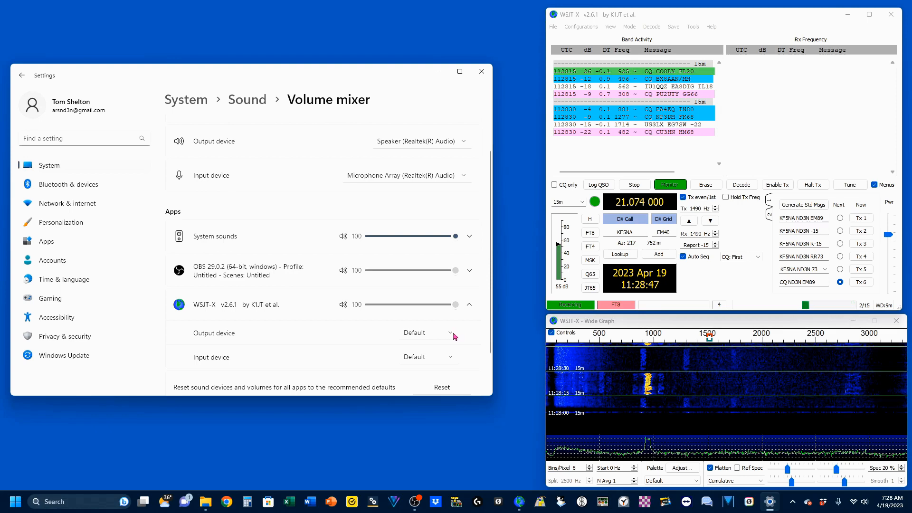
click(451, 335)
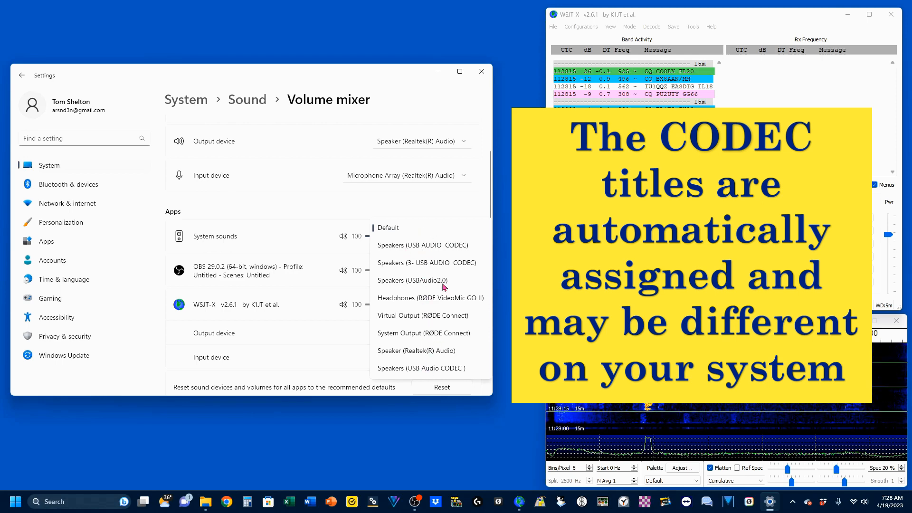
click(428, 247)
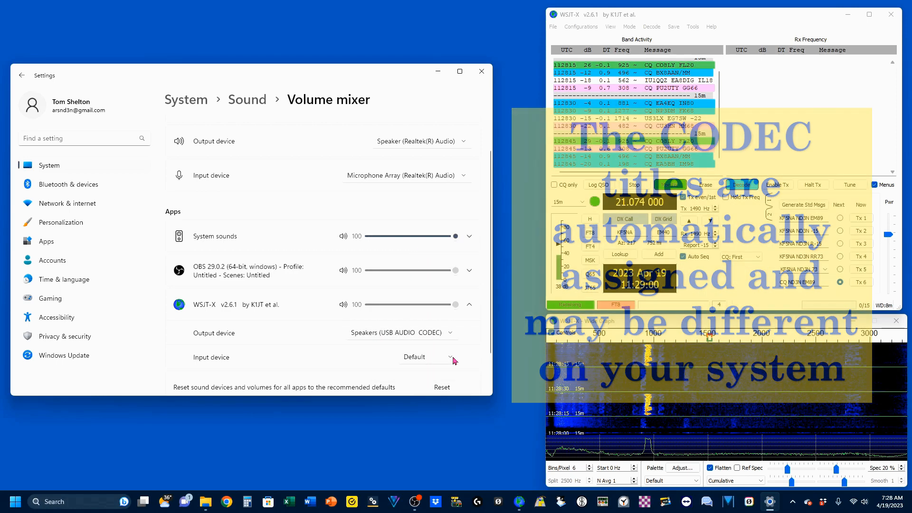
click(450, 357)
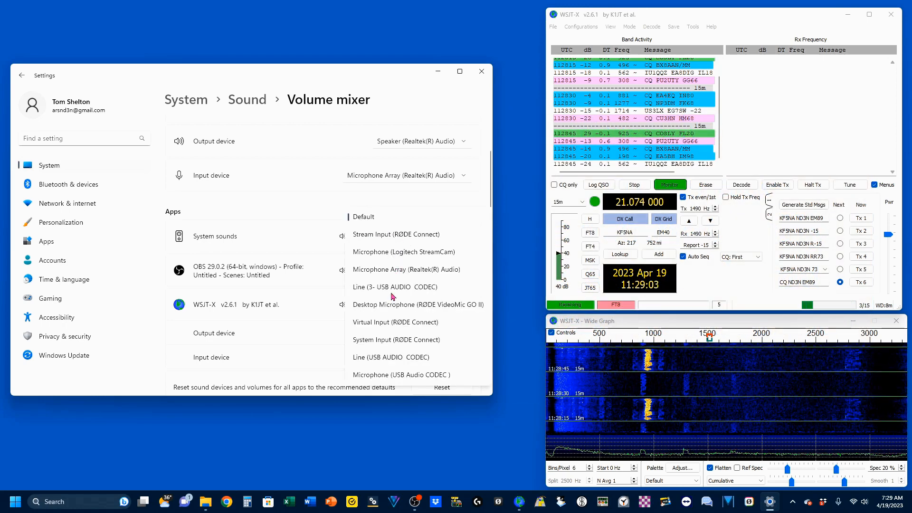
click(417, 376)
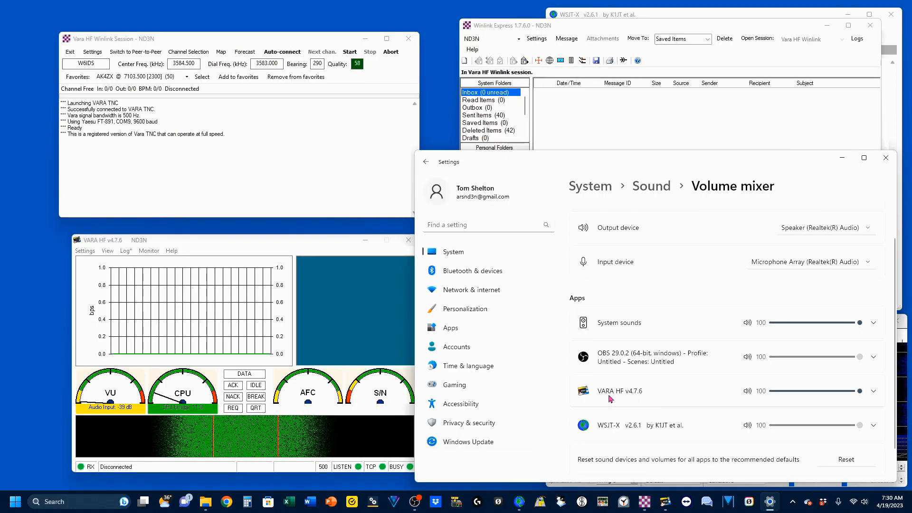
Step: Set VARA HF's output device to Speakers (3- USB AUDIO CODEC) in the volume mixer
click(873, 392)
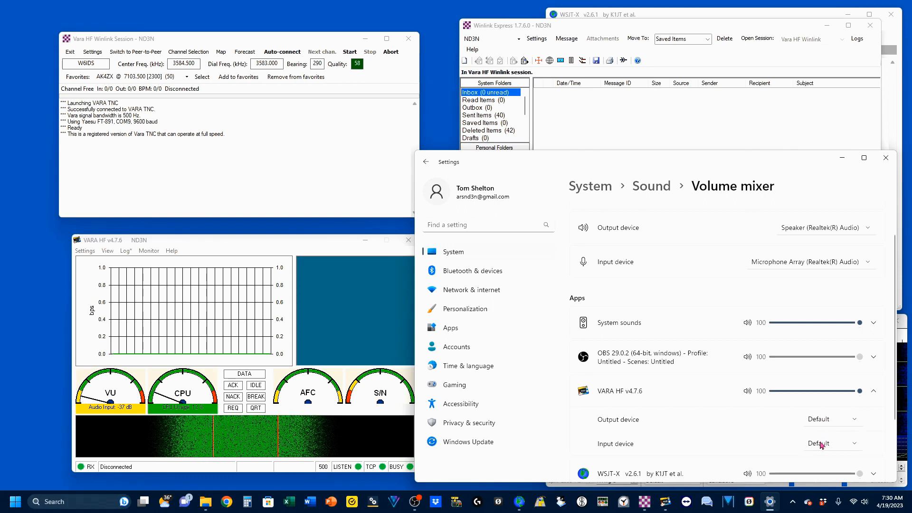
click(856, 422)
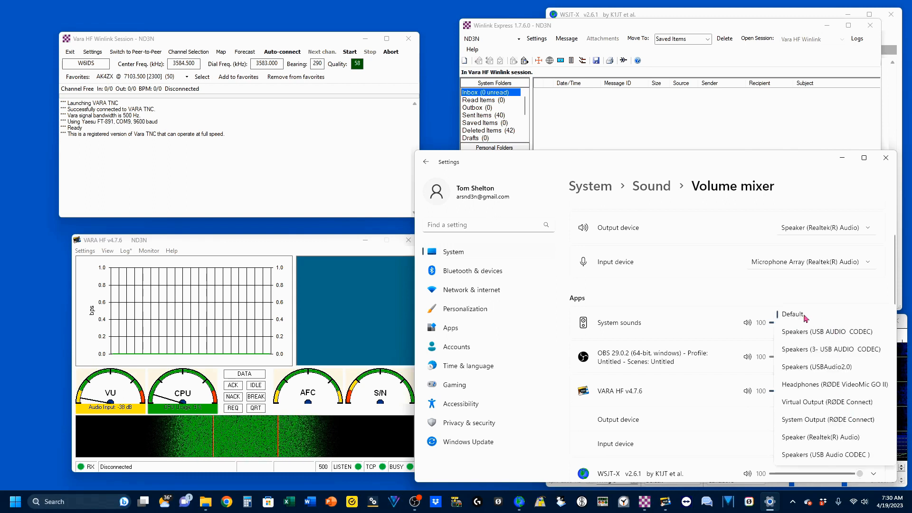
click(818, 351)
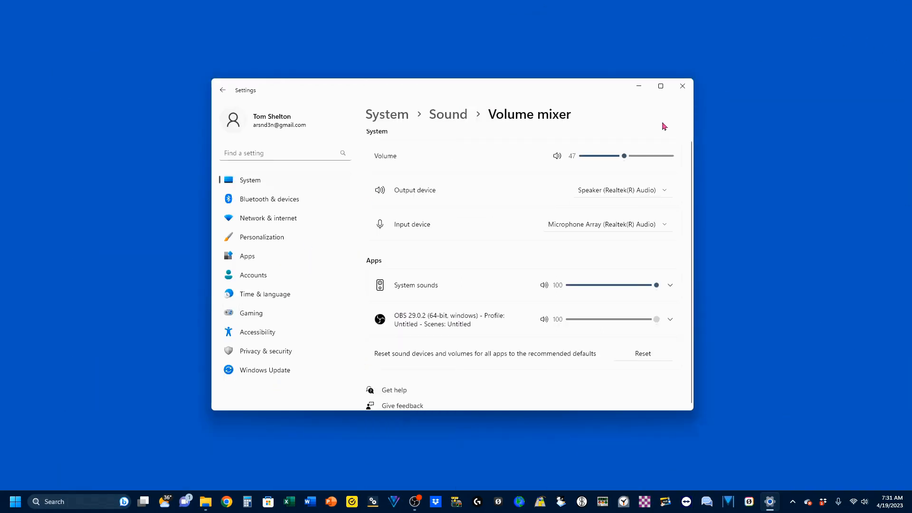
Step: Launch WriteLog and open the recently used CQ WPX RTTY 2023 contest log
click(674, 438)
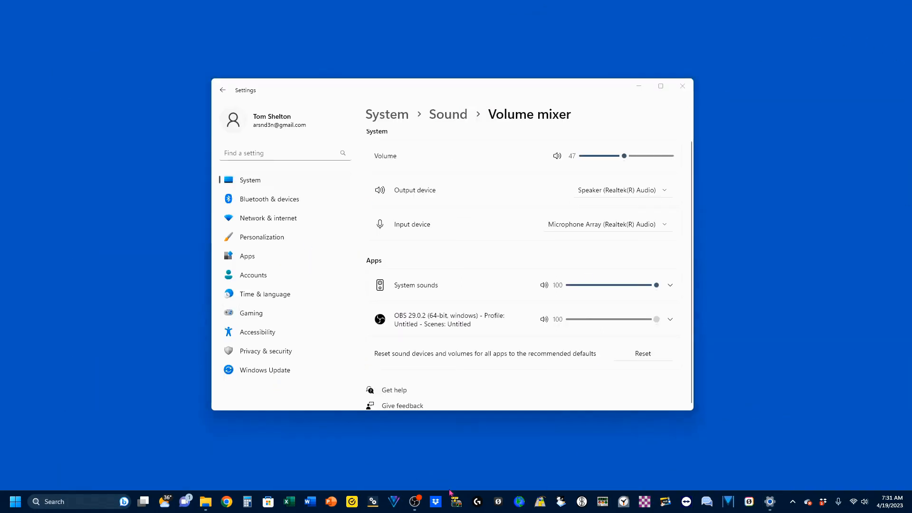
click(457, 503)
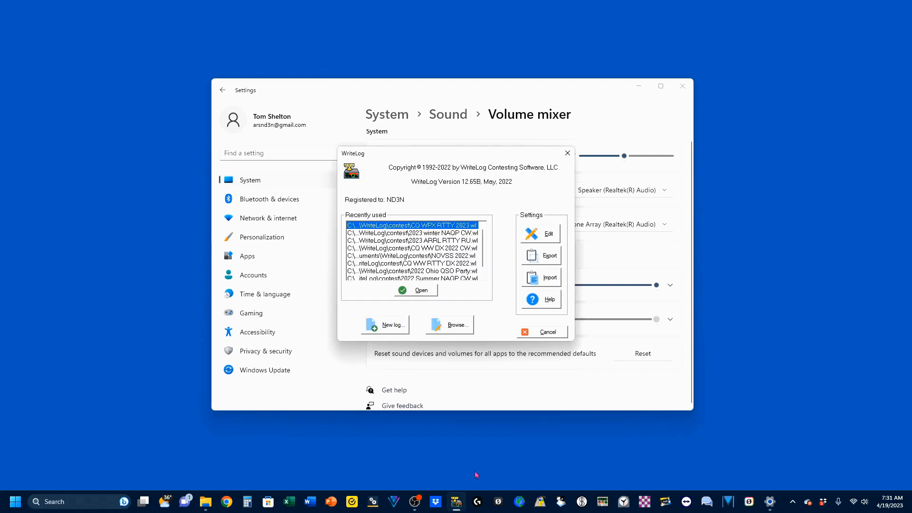
click(422, 290)
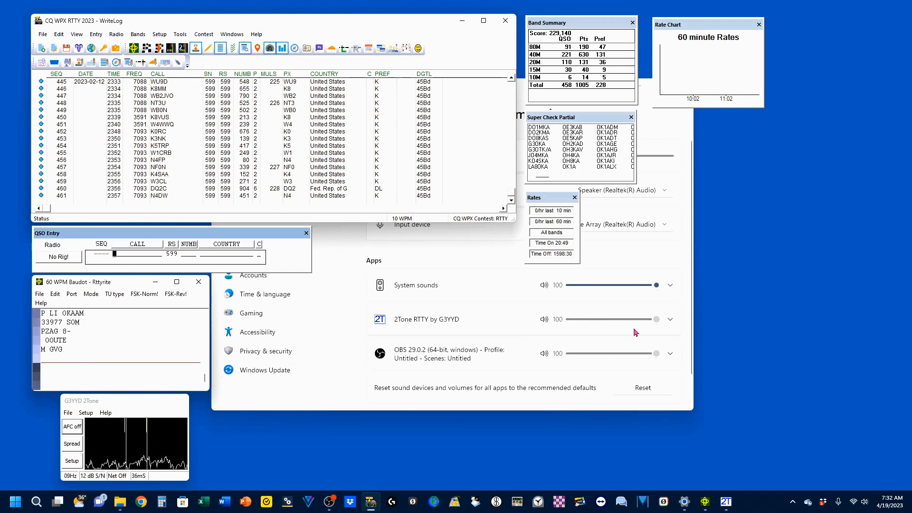
Step: Set the output device of 2Tone RTTY to Speakers (USB Audio CODEC) in the volume mixer
click(670, 319)
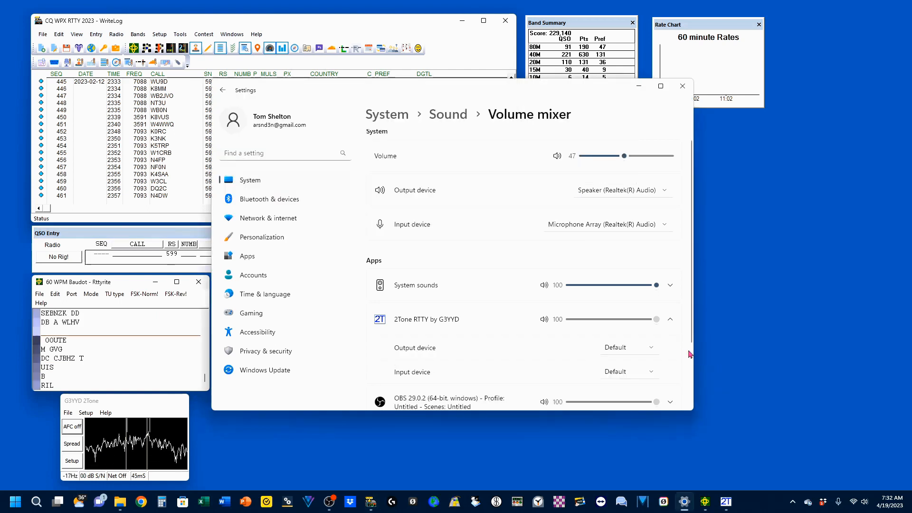
click(653, 352)
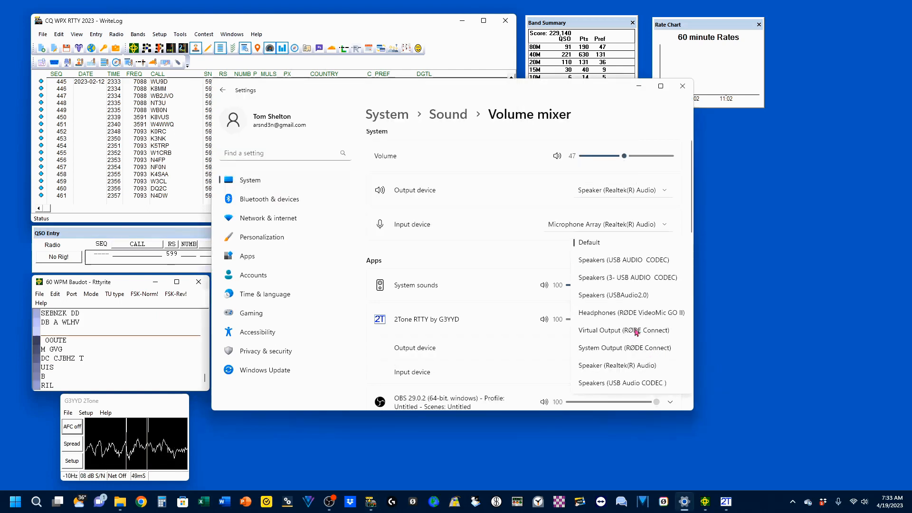
click(619, 385)
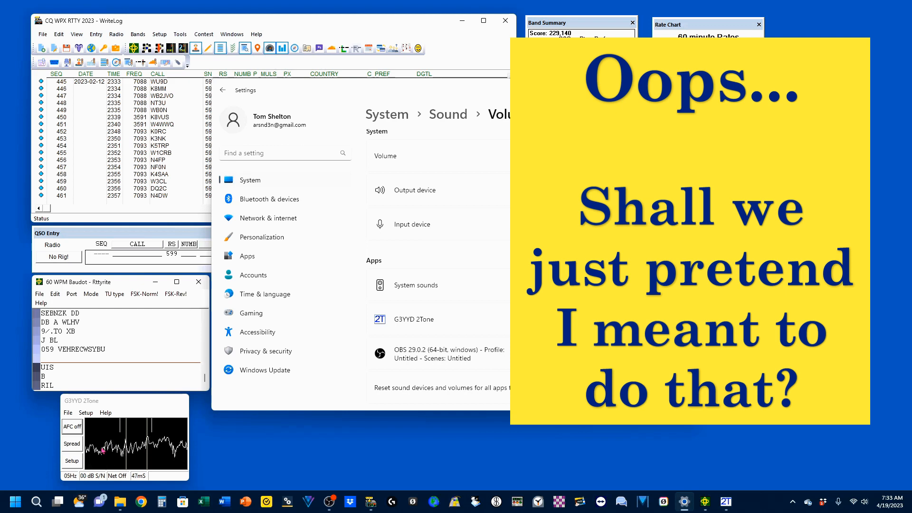
Step: In 2Tone's own settings, choose Microphone (USB Audio CODEC) for receive and Speakers (USB Audio CODEC) for transmit
click(86, 414)
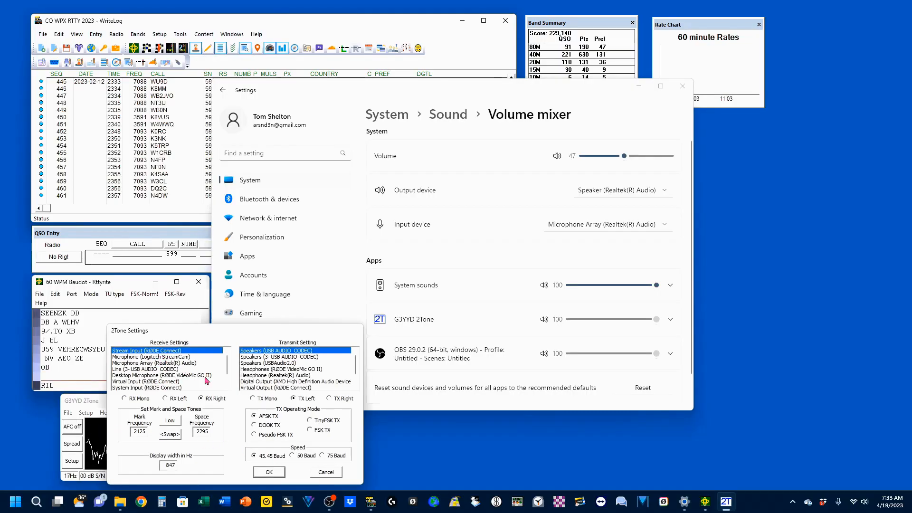
scroll(229, 384, down, 1)
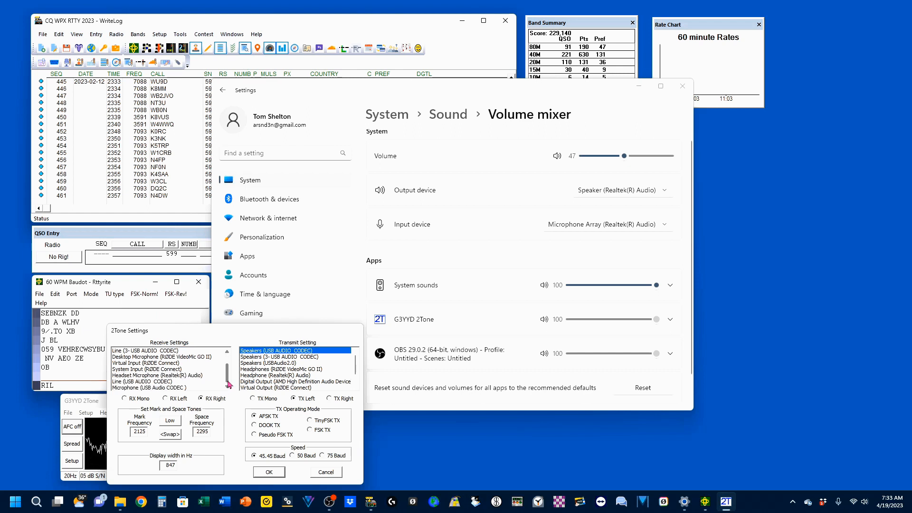
click(165, 388)
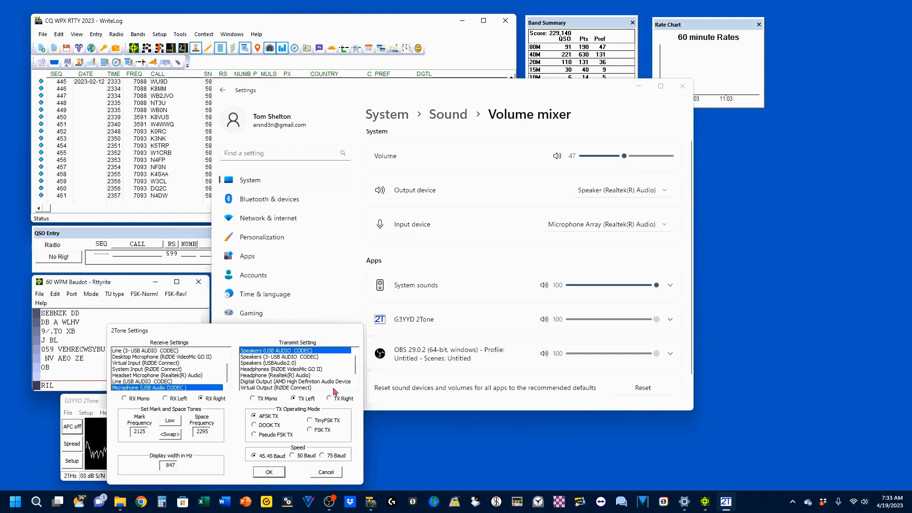
scroll(354, 387, down, 2)
click(290, 388)
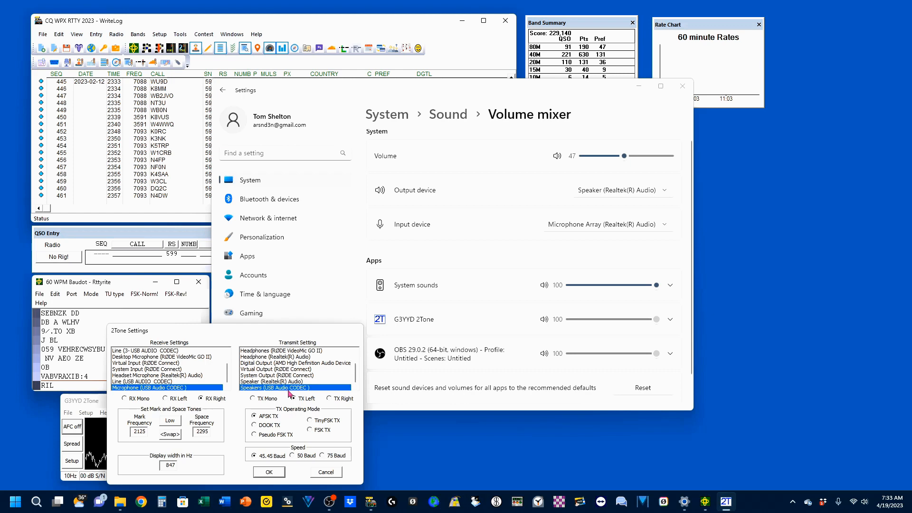
click(269, 473)
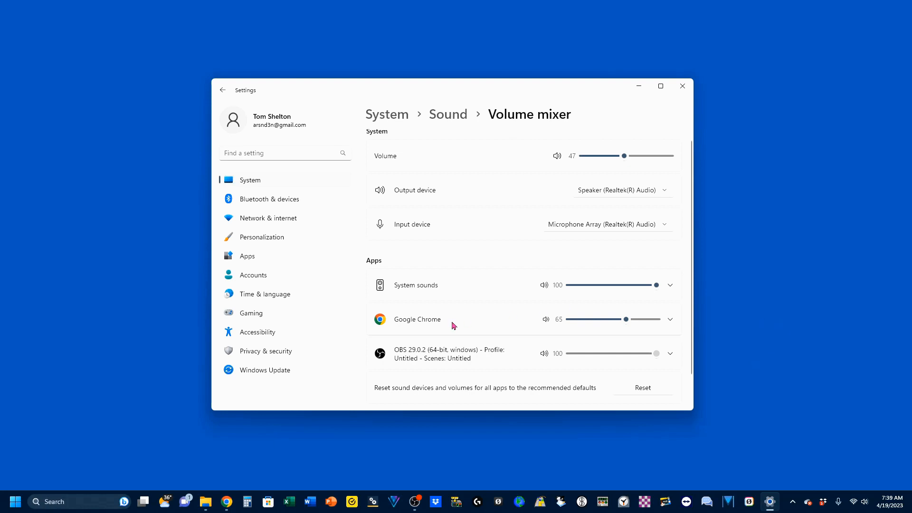
Step: Set Google Chrome's output device to Speakers (USBAudio2.0) and its input device to Microphone Array (Realtek(R) Audio)
click(670, 321)
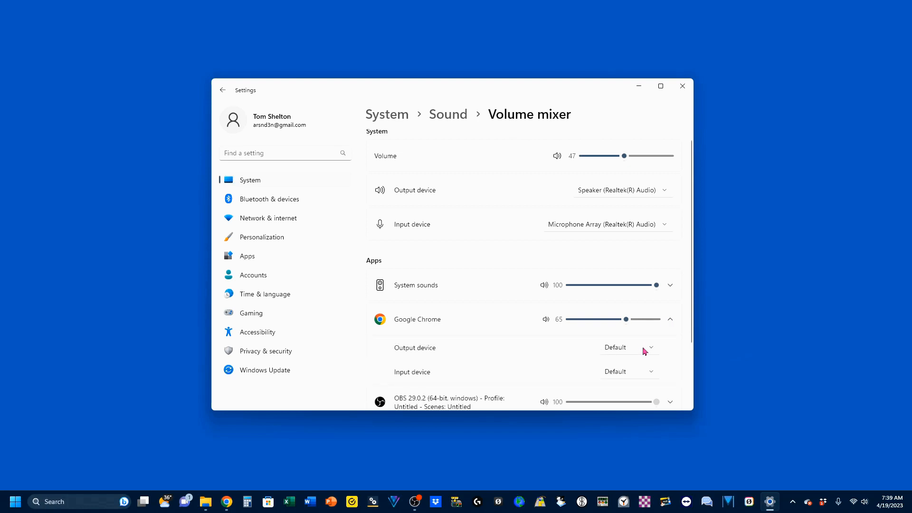
click(651, 349)
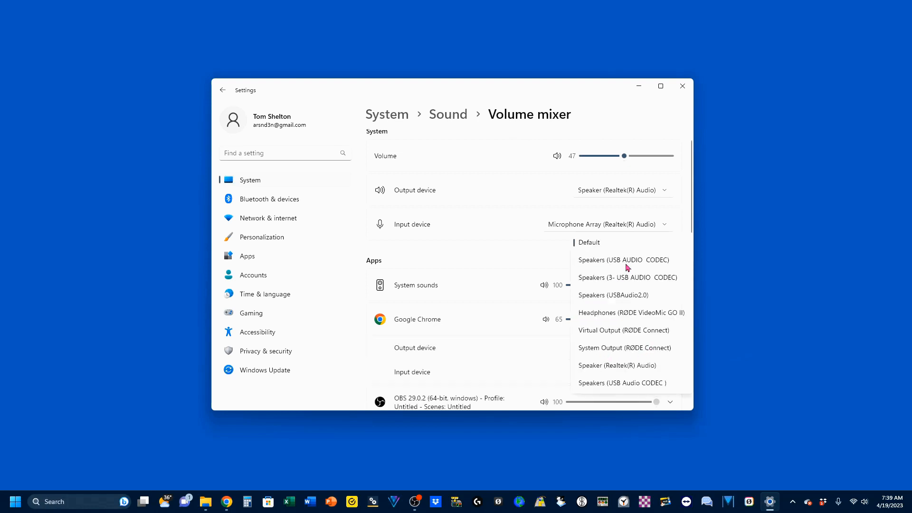
click(626, 298)
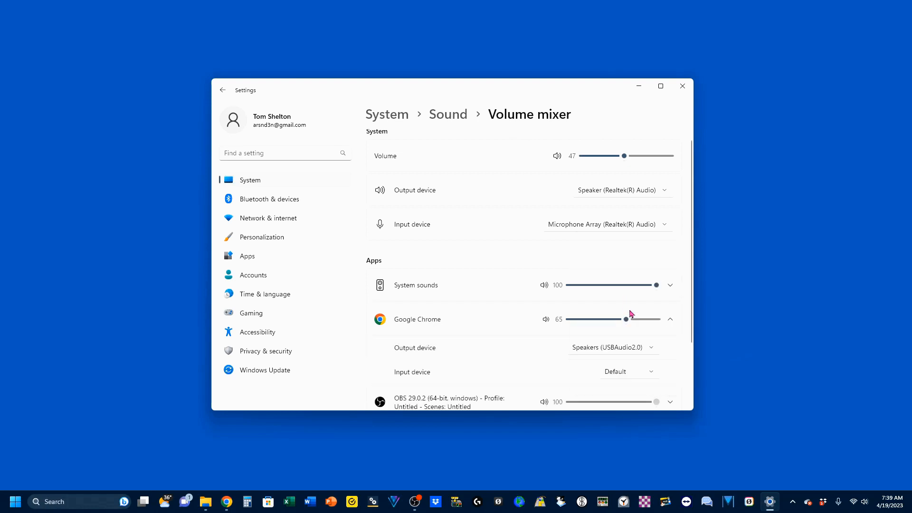
click(651, 373)
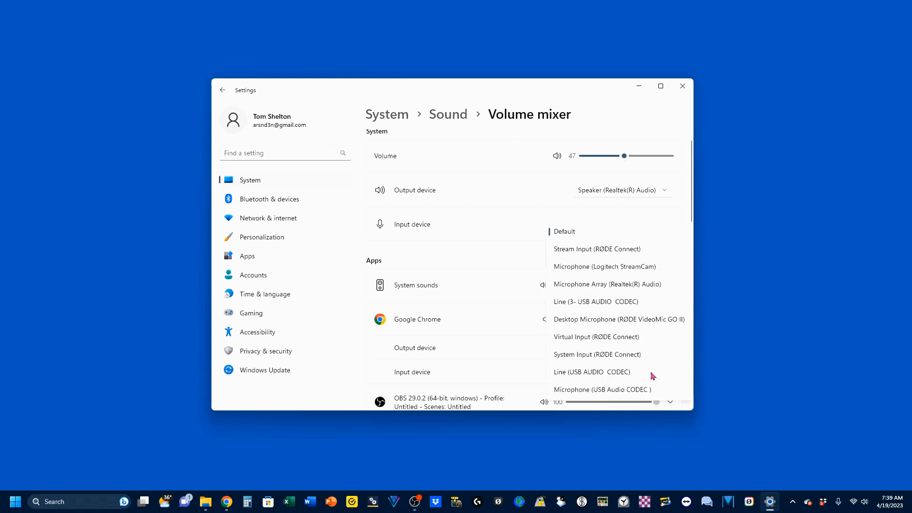
click(601, 286)
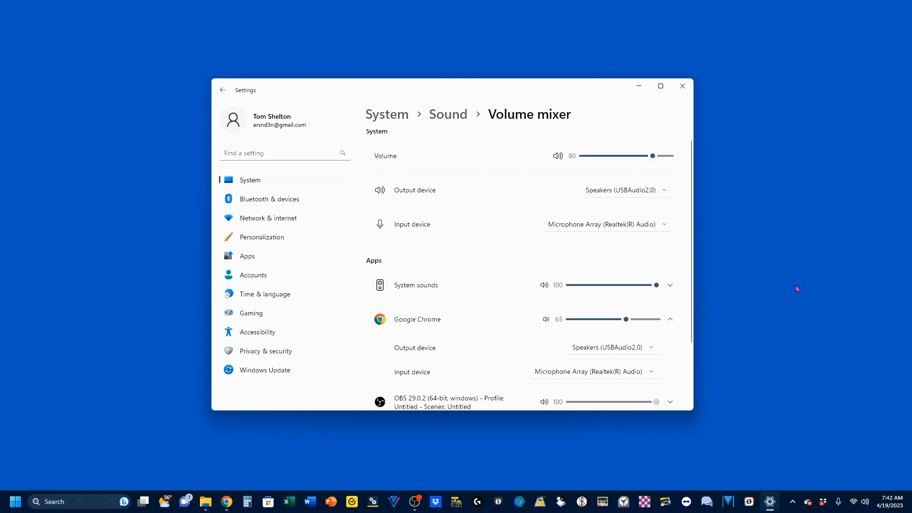
Step: Switch to Chrome and play the YouTube piano trio concert video in full screen, pausing it after a short listen
click(227, 502)
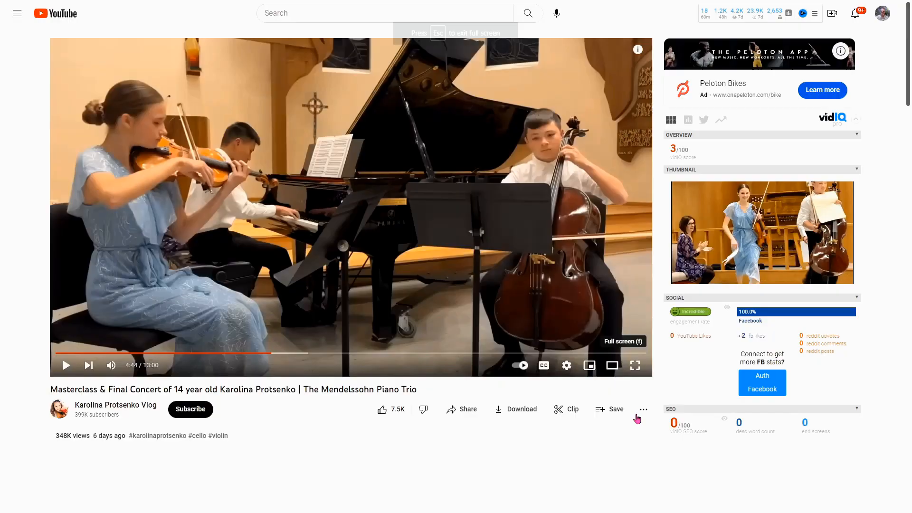
click(636, 414)
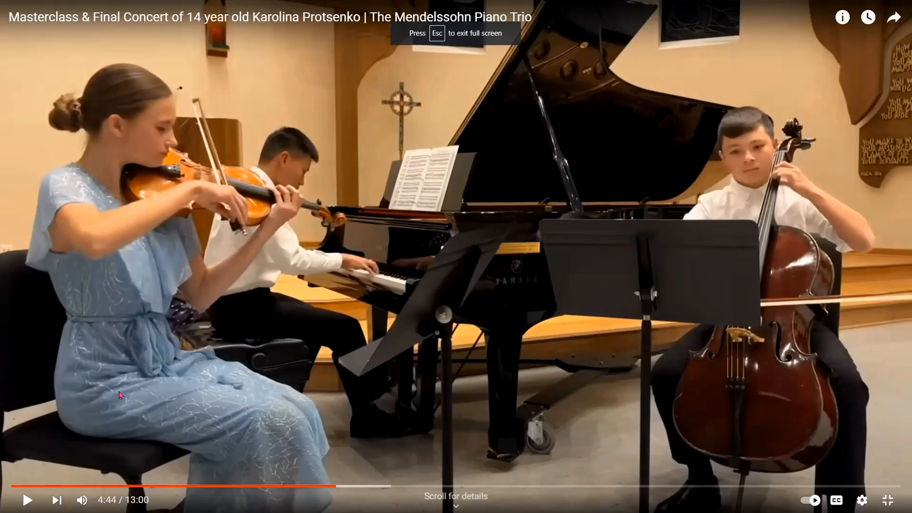
click(27, 500)
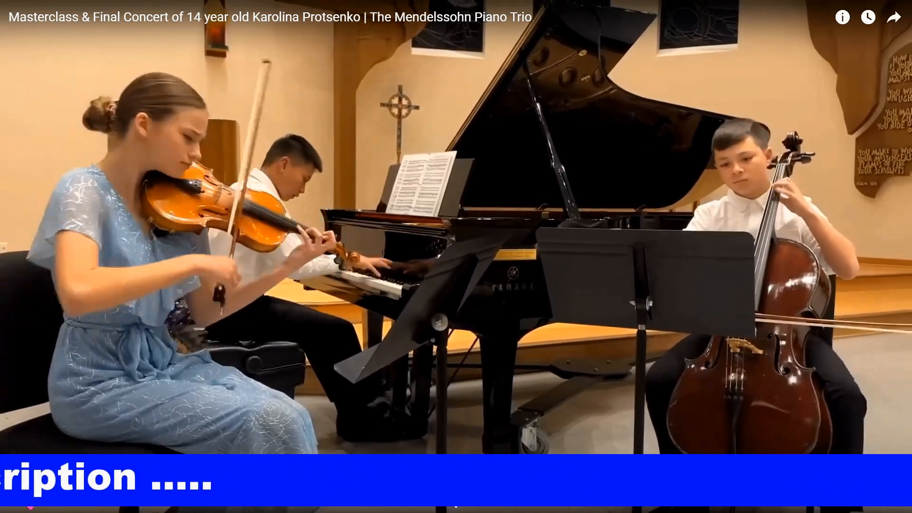
click(28, 500)
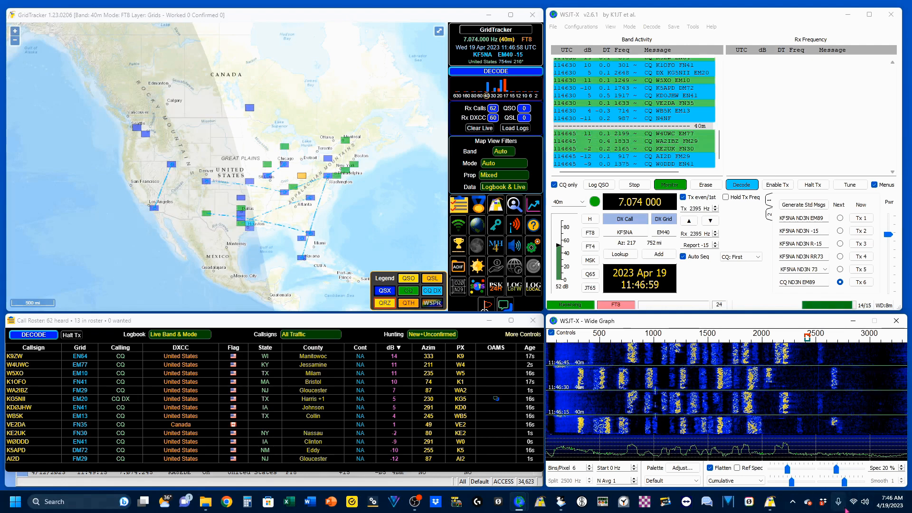
Step: Reopen the volume mixer and expand the WSJT-X and Call Roster entries to review their output and input devices
right_click(865, 502)
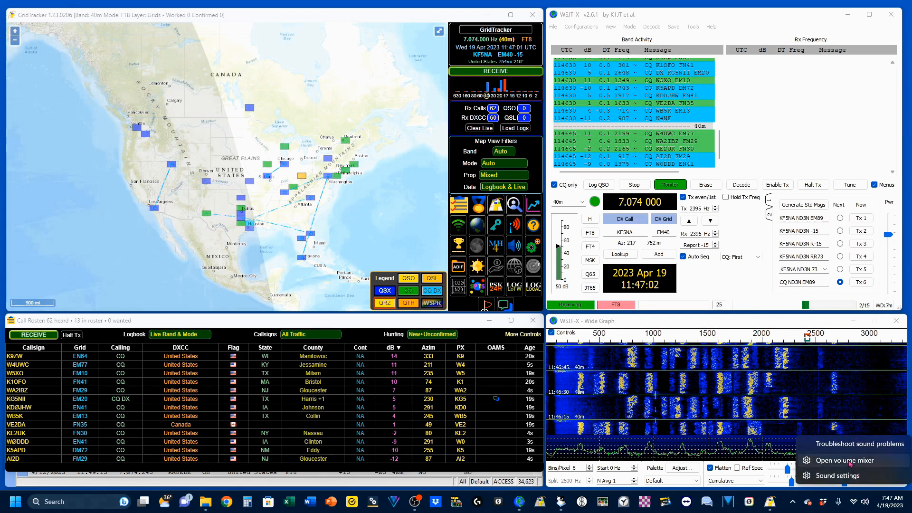
click(837, 476)
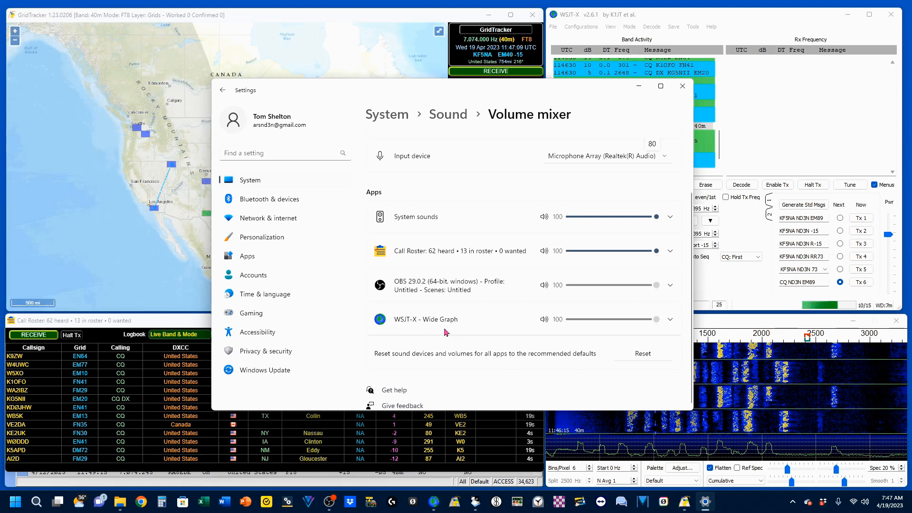
click(655, 332)
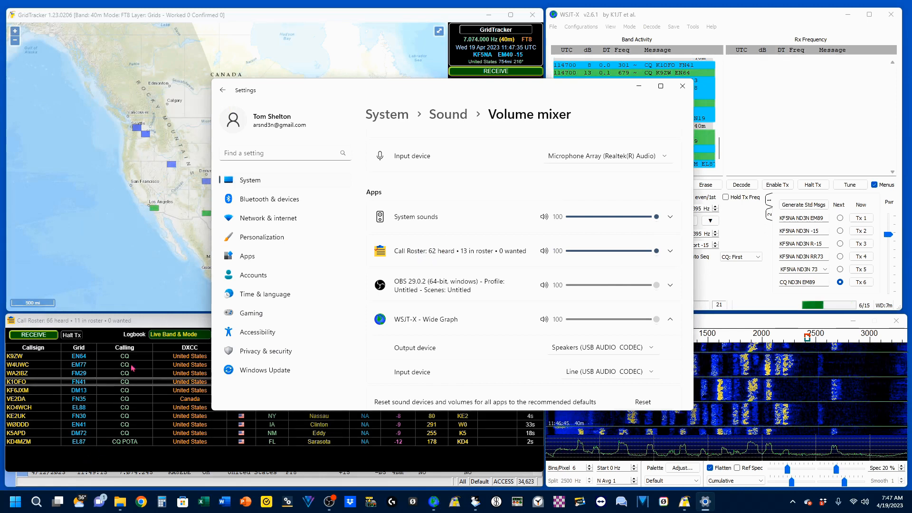
click(671, 252)
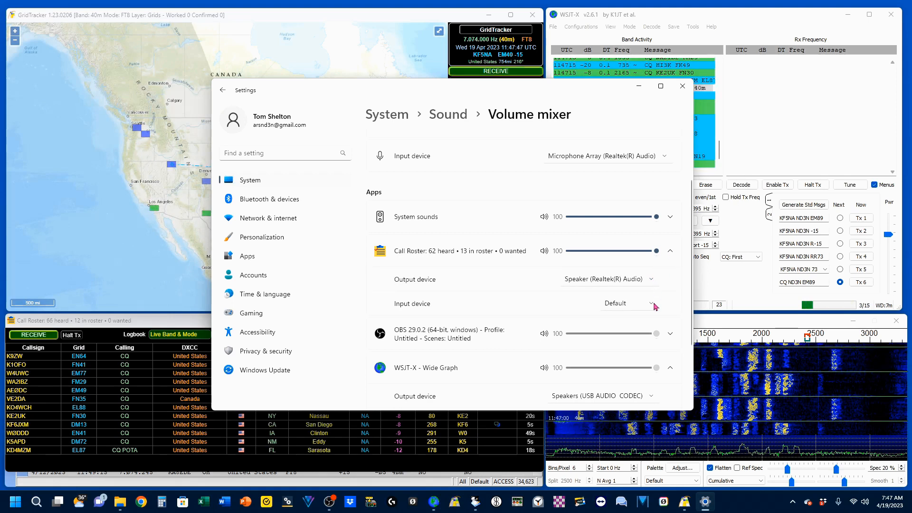
Step: Set the Call Roster's input device to Microphone Array (Realtek(R) Audio) and minimise the Settings window
click(651, 305)
click(580, 291)
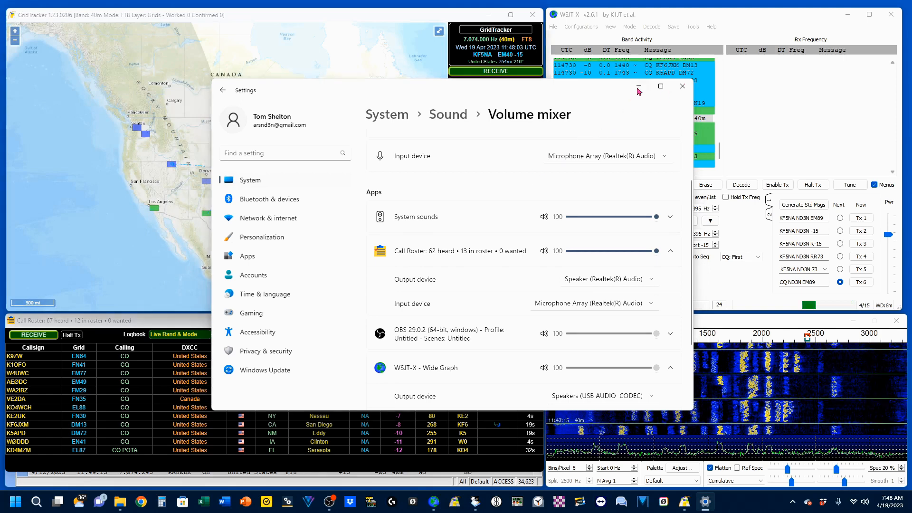
click(639, 87)
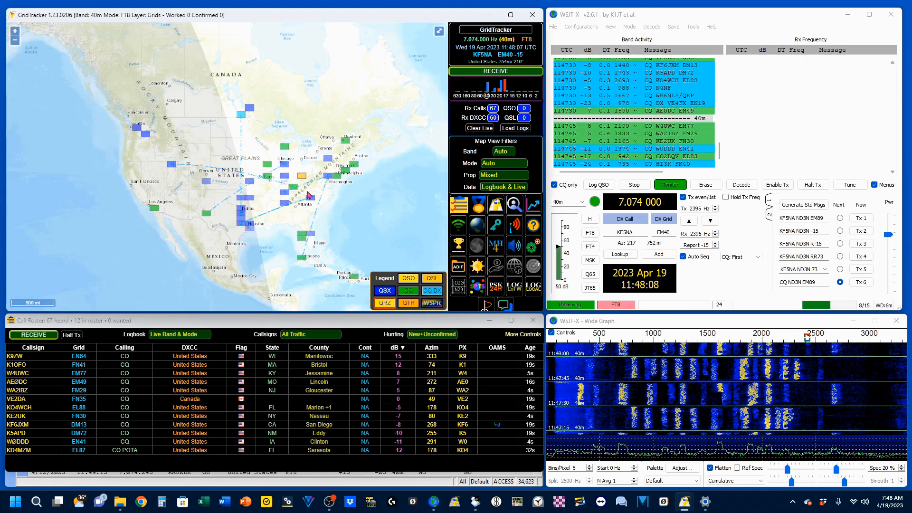
Step: In GridTracker's alert settings, enable the DXCC audio alert and close the settings
click(533, 247)
click(294, 29)
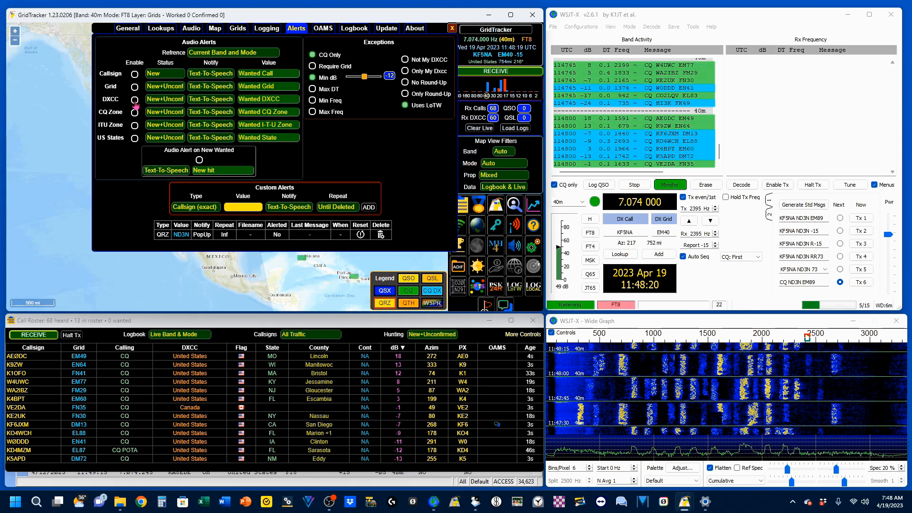
click(135, 100)
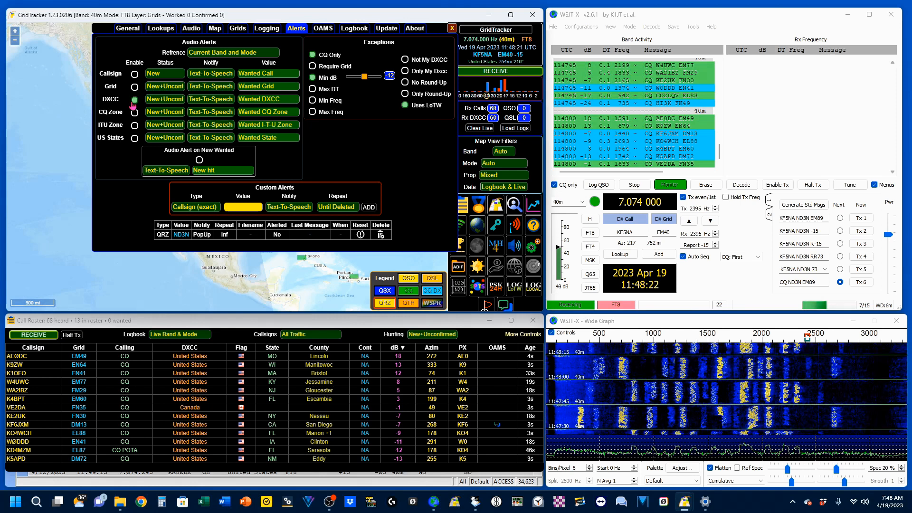
click(452, 28)
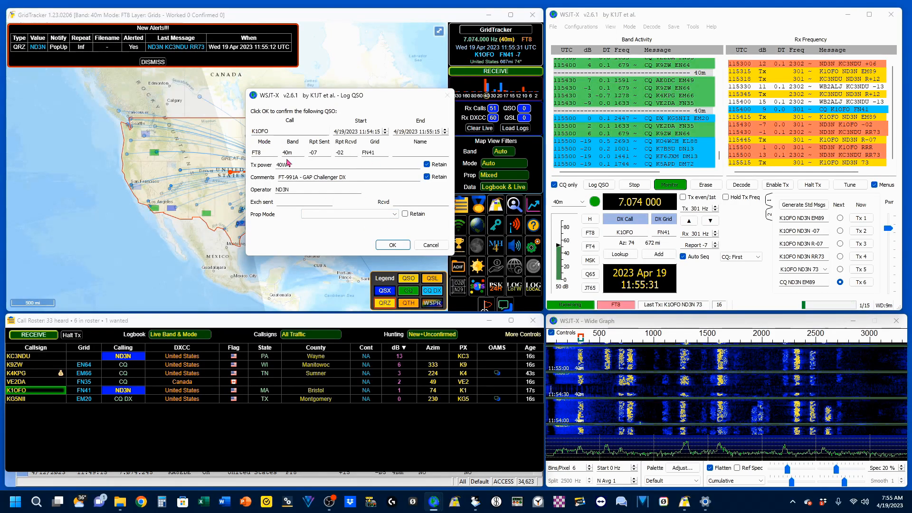
Step: Confirm logging the completed 40m FT8 contact in WSJT-X and bring HRD Logbook forward to check its entry
click(392, 245)
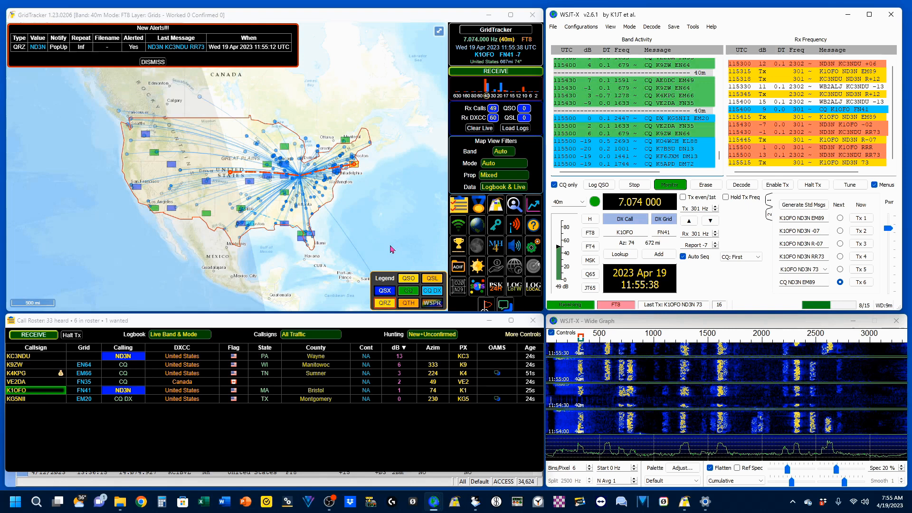
click(291, 483)
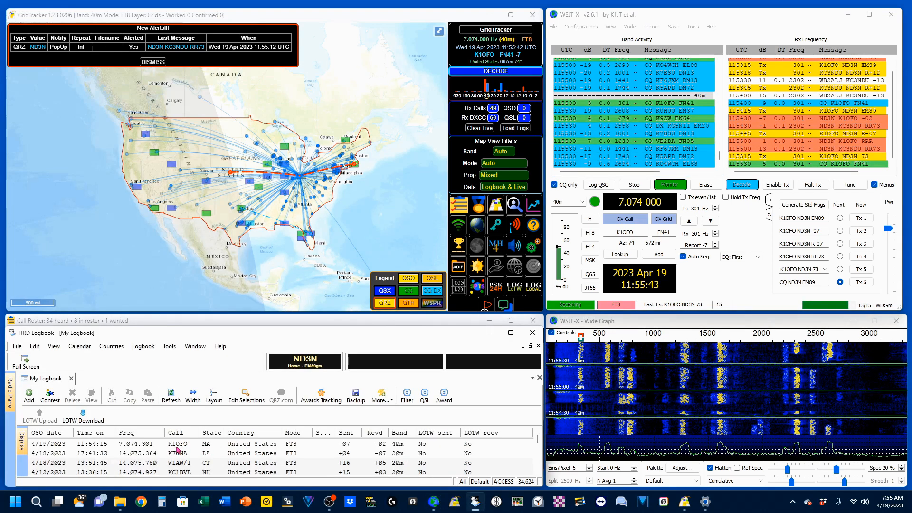